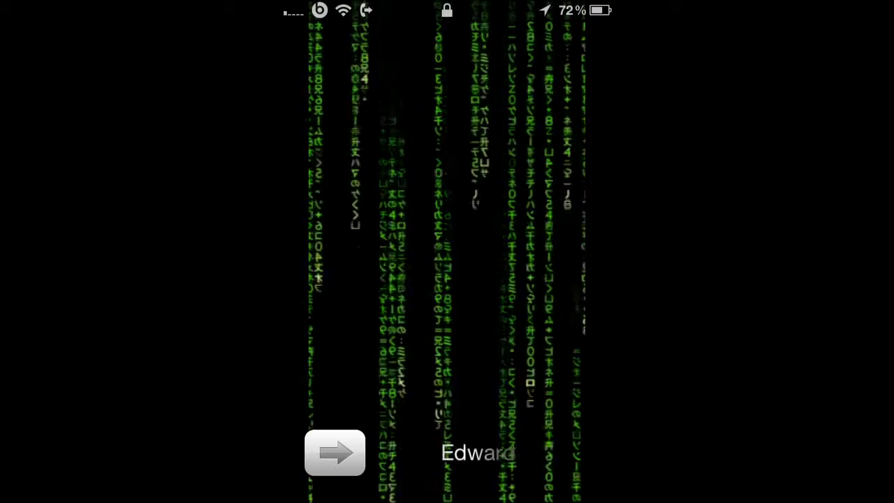
Slide the lock-screen slider fully right to unlock the iPhone to its home screen.
{"action": "left_click_drag", "start_coordinate": [328, 480], "coordinate": [378, 491]}
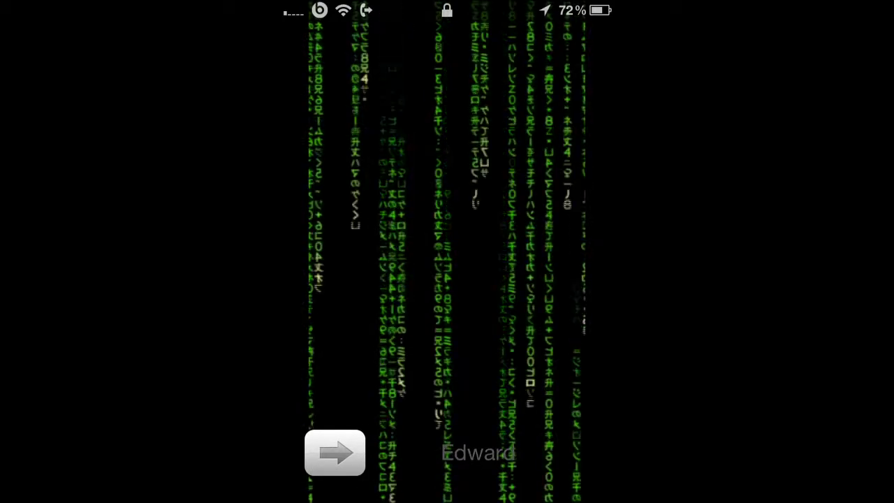
{"action": "left_click_drag", "start_coordinate": [316, 474], "coordinate": [559, 461]}
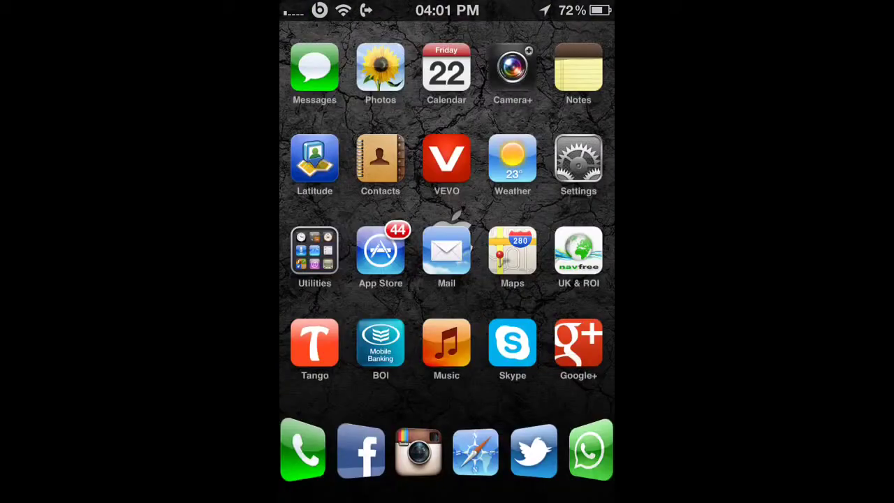
Launch iFile from the System Download folder on the second home page.
{"action": "left_click_drag", "start_coordinate": [488, 320], "coordinate": [315, 361]}
{"action": "left_click", "coordinate": [296, 65]}
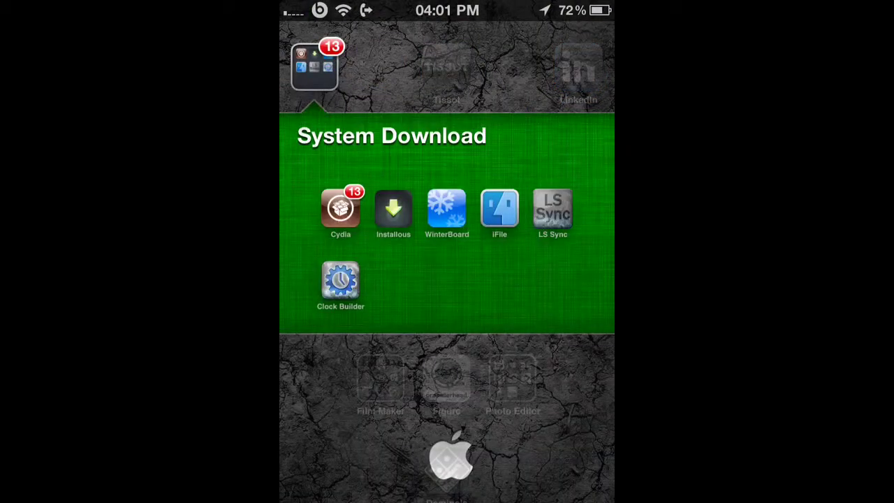
{"action": "left_click", "coordinate": [499, 208]}
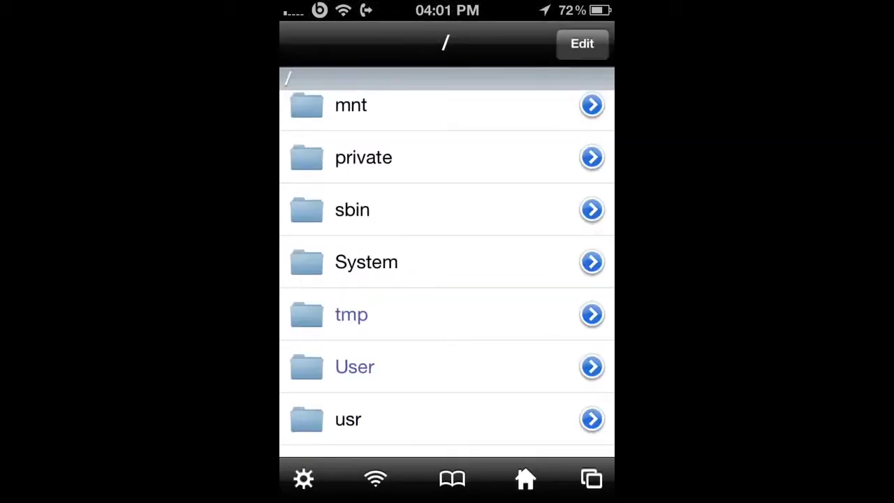
{"action": "scroll", "coordinate": [447, 266], "scroll_direction": "up", "scroll_amount": 5}
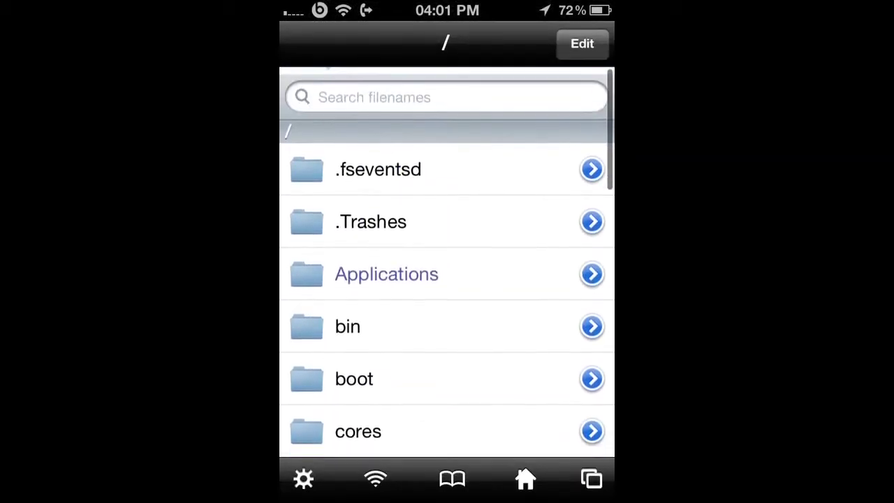
{"action": "scroll", "coordinate": [447, 265], "scroll_direction": "down", "scroll_amount": 3}
{"action": "scroll", "coordinate": [447, 266], "scroll_direction": "down", "scroll_amount": 5}
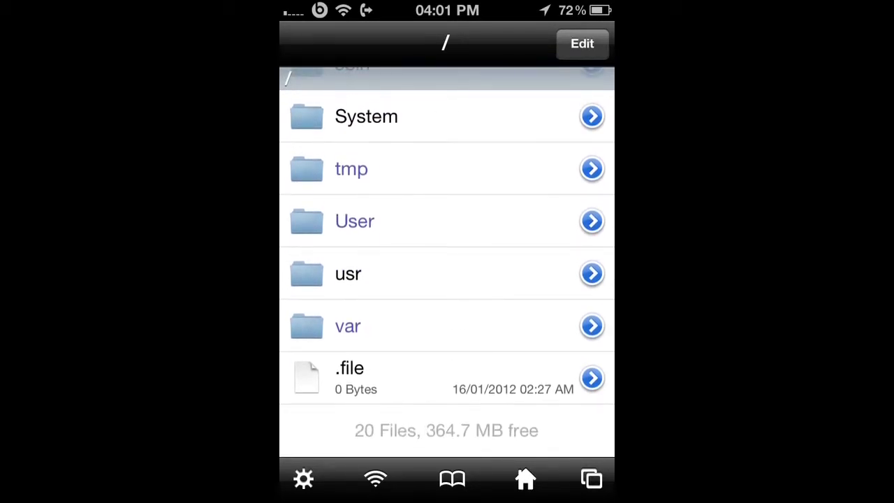
{"action": "scroll", "coordinate": [447, 265], "scroll_direction": "up", "scroll_amount": 1}
Browse to System > Library > CoreServices > SpringBoard.app > English.lproj.
{"action": "left_click", "coordinate": [366, 176]}
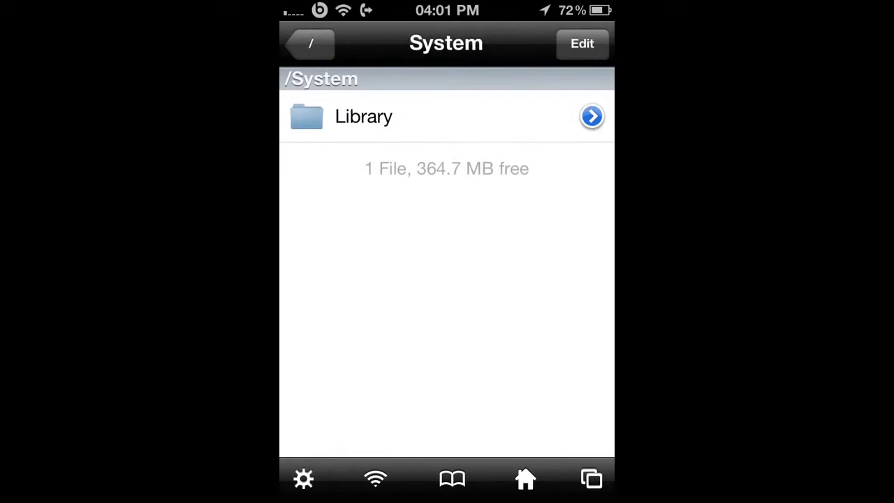
{"action": "left_click", "coordinate": [364, 117]}
{"action": "scroll", "coordinate": [448, 280], "scroll_direction": "down", "scroll_amount": 3}
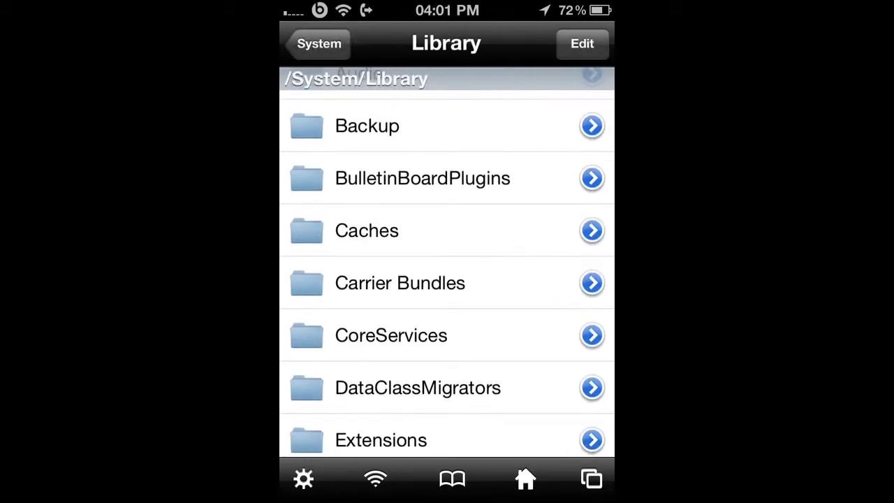
{"action": "left_click", "coordinate": [391, 335]}
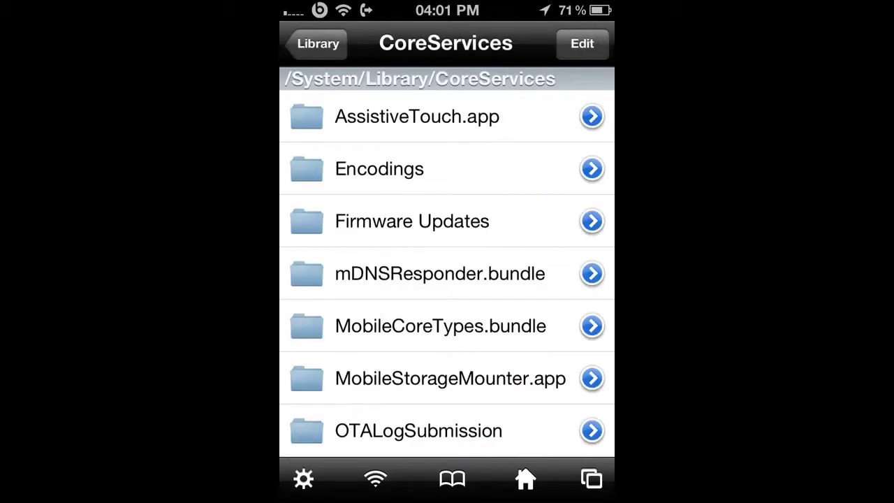
{"action": "scroll", "coordinate": [447, 280], "scroll_direction": "down", "scroll_amount": 5}
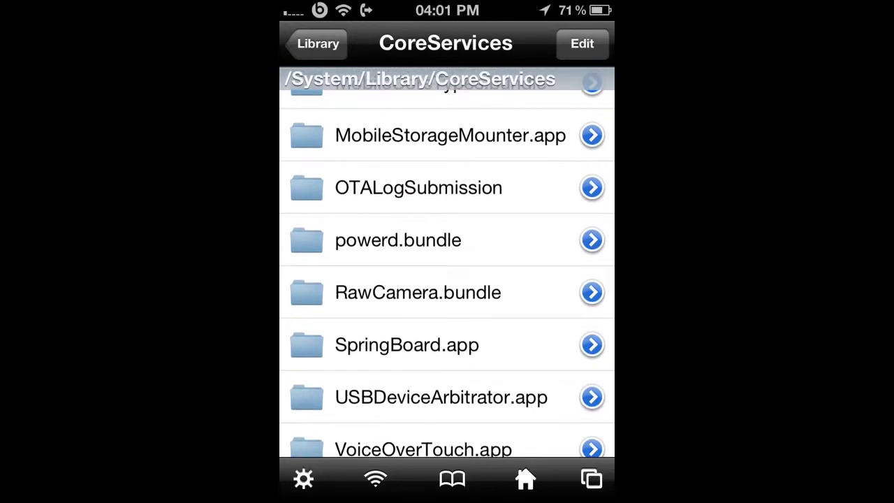
{"action": "left_click", "coordinate": [406, 344]}
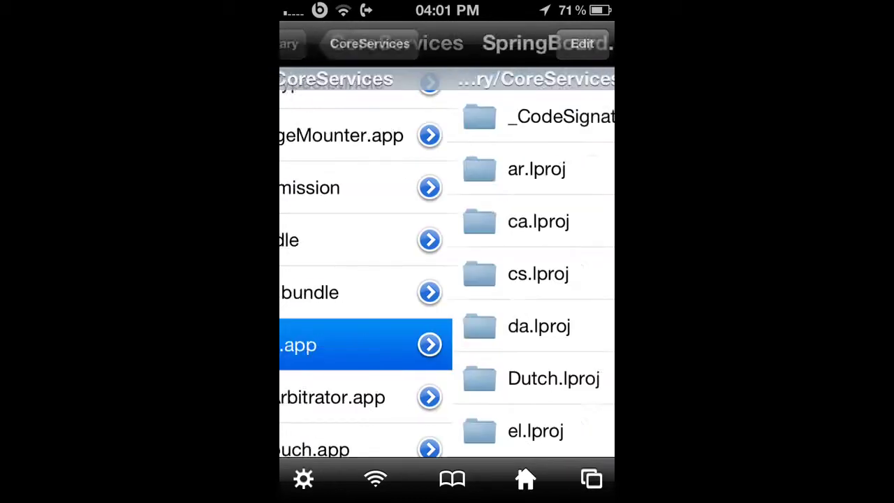
{"action": "scroll", "coordinate": [447, 264], "scroll_direction": "down", "scroll_amount": 4}
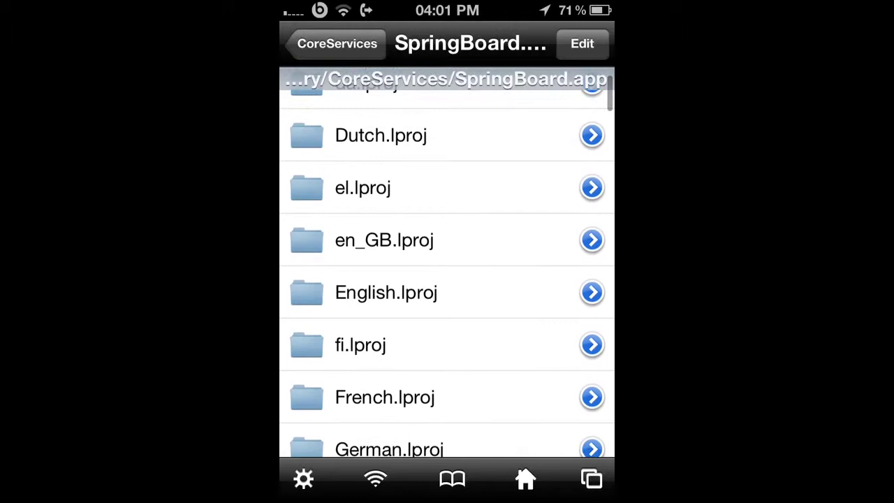
{"action": "left_click", "coordinate": [391, 305]}
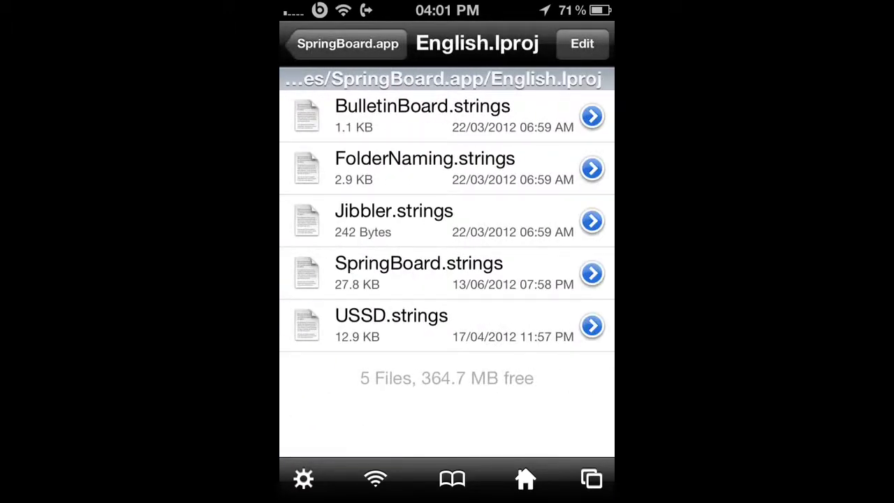
Open SpringBoard.strings in the Text Viewer and scroll to the AWAY_LOCK_LABEL line.
{"action": "left_click", "coordinate": [420, 273]}
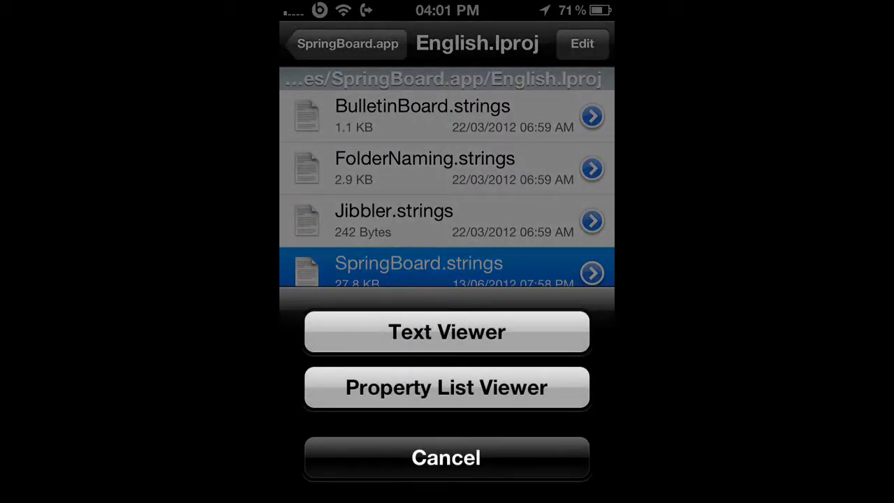
{"action": "left_click", "coordinate": [447, 332]}
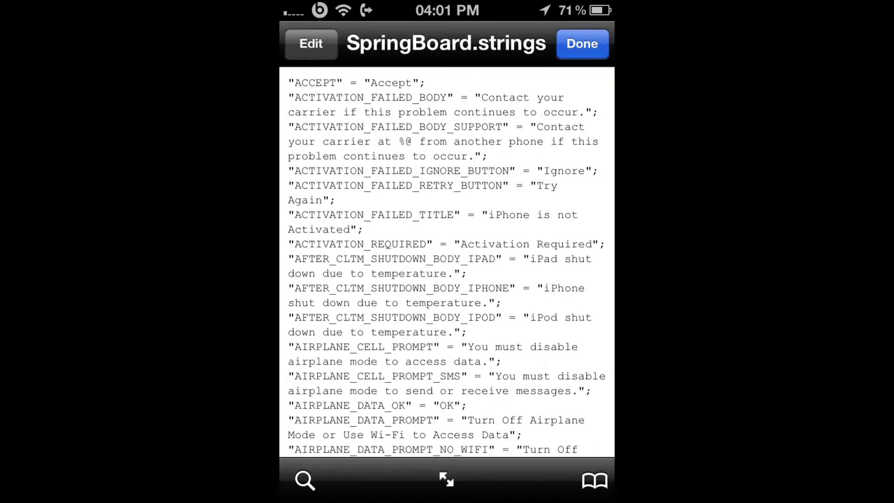
{"action": "scroll", "coordinate": [447, 262], "scroll_direction": "down", "scroll_amount": 10}
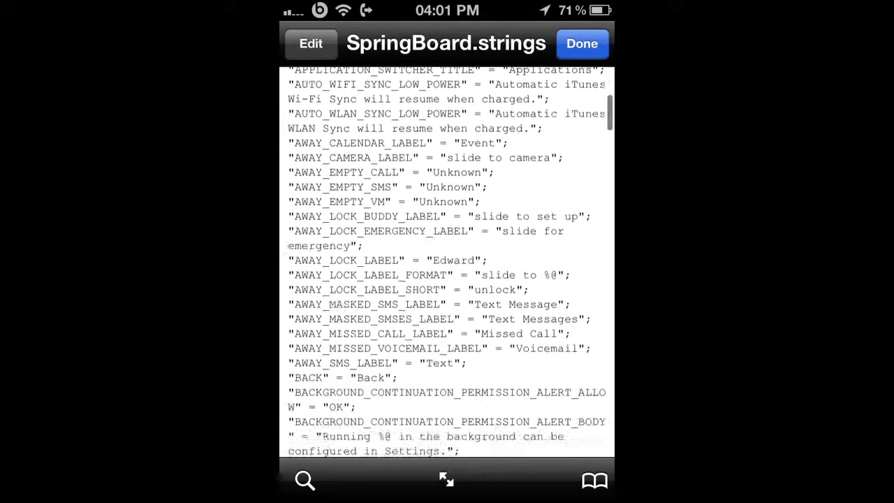
{"action": "scroll", "coordinate": [447, 262], "scroll_direction": "down", "scroll_amount": 5}
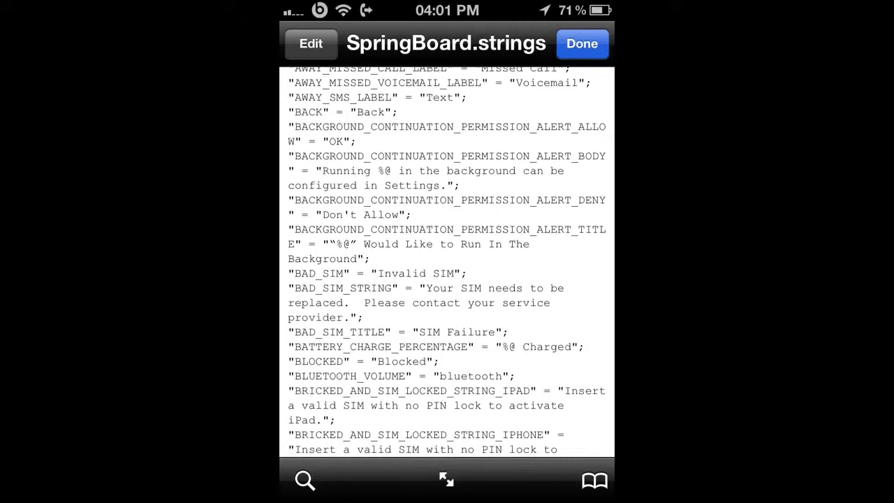
{"action": "scroll", "coordinate": [447, 262], "scroll_direction": "down", "scroll_amount": 3}
{"action": "scroll", "coordinate": [447, 262], "scroll_direction": "down", "scroll_amount": 2}
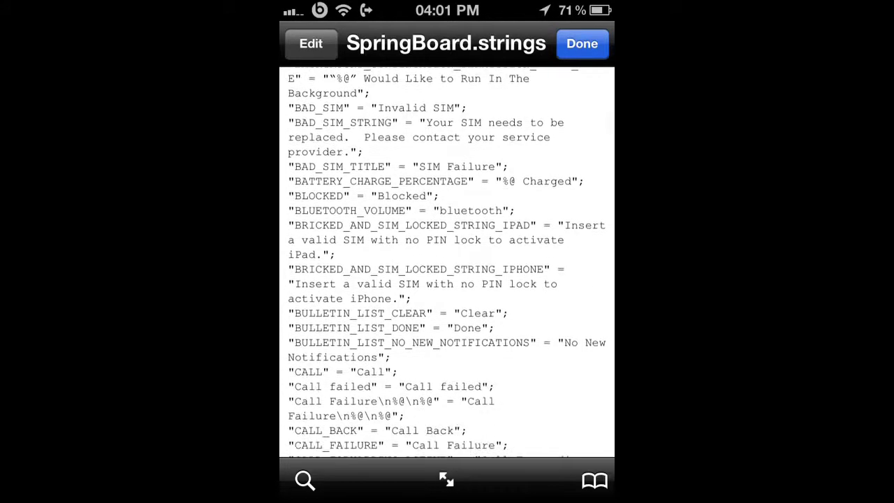
{"action": "scroll", "coordinate": [447, 261], "scroll_direction": "down", "scroll_amount": 2}
{"action": "scroll", "coordinate": [447, 262], "scroll_direction": "down", "scroll_amount": 2}
{"action": "scroll", "coordinate": [448, 262], "scroll_direction": "down", "scroll_amount": 2}
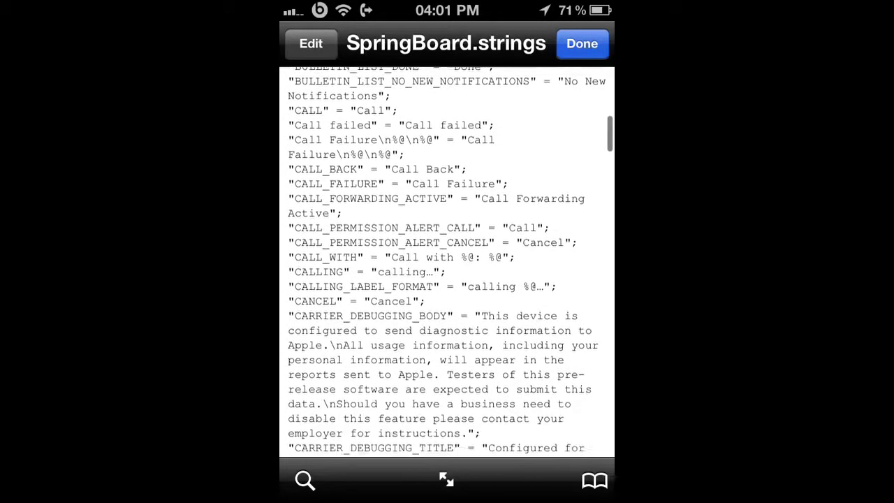
{"action": "scroll", "coordinate": [447, 262], "scroll_direction": "down", "scroll_amount": 2}
{"action": "scroll", "coordinate": [447, 262], "scroll_direction": "down", "scroll_amount": 1}
{"action": "scroll", "coordinate": [447, 262], "scroll_direction": "down", "scroll_amount": 2}
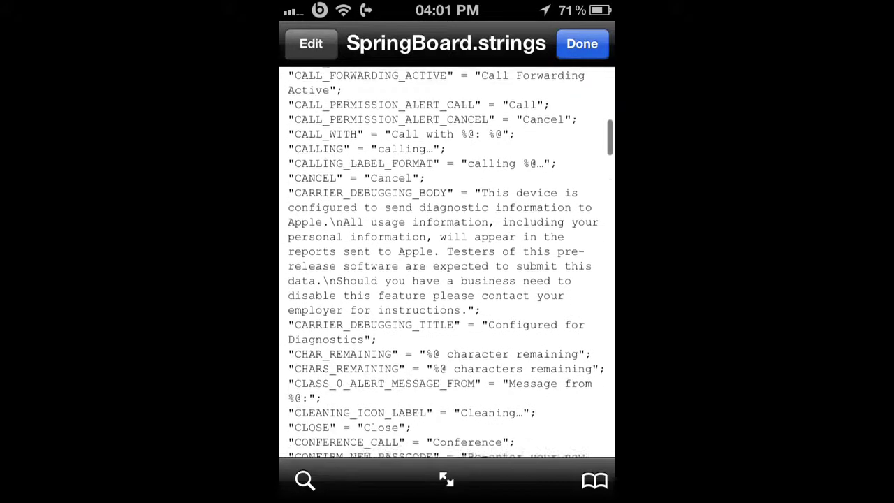
{"action": "scroll", "coordinate": [447, 262], "scroll_direction": "down", "scroll_amount": 1}
{"action": "scroll", "coordinate": [447, 262], "scroll_direction": "down", "scroll_amount": 2}
{"action": "scroll", "coordinate": [448, 262], "scroll_direction": "up", "scroll_amount": 2}
{"action": "scroll", "coordinate": [447, 262], "scroll_direction": "up", "scroll_amount": 2}
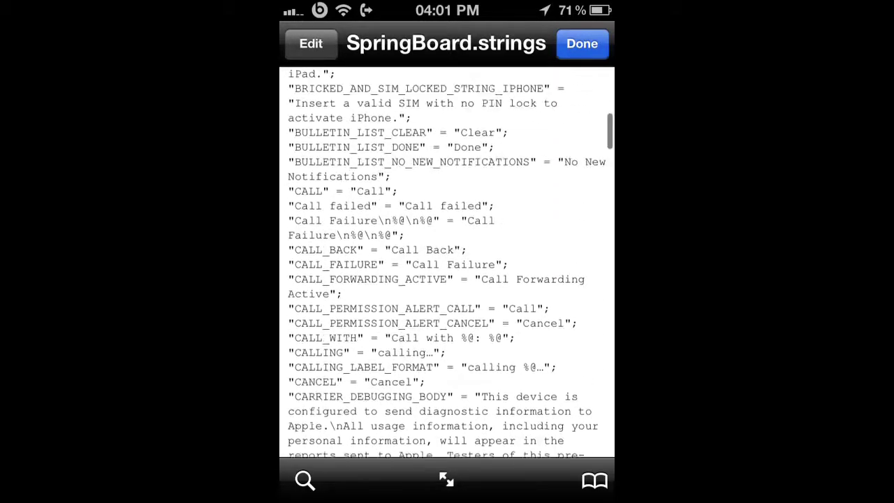
{"action": "scroll", "coordinate": [447, 262], "scroll_direction": "up", "scroll_amount": 2}
{"action": "scroll", "coordinate": [448, 262], "scroll_direction": "up", "scroll_amount": 2}
{"action": "scroll", "coordinate": [447, 262], "scroll_direction": "up", "scroll_amount": 3}
{"action": "scroll", "coordinate": [447, 262], "scroll_direction": "up", "scroll_amount": 1}
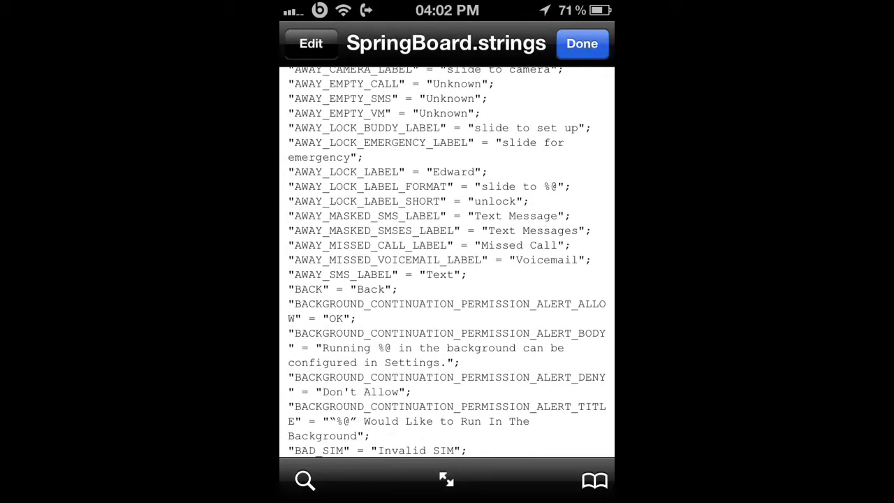
Replace AWAY_LOCK_LABEL's value 'Edward' with 'AppleWhisperer' and save SpringBoard.strings.
{"action": "left_click", "coordinate": [310, 43]}
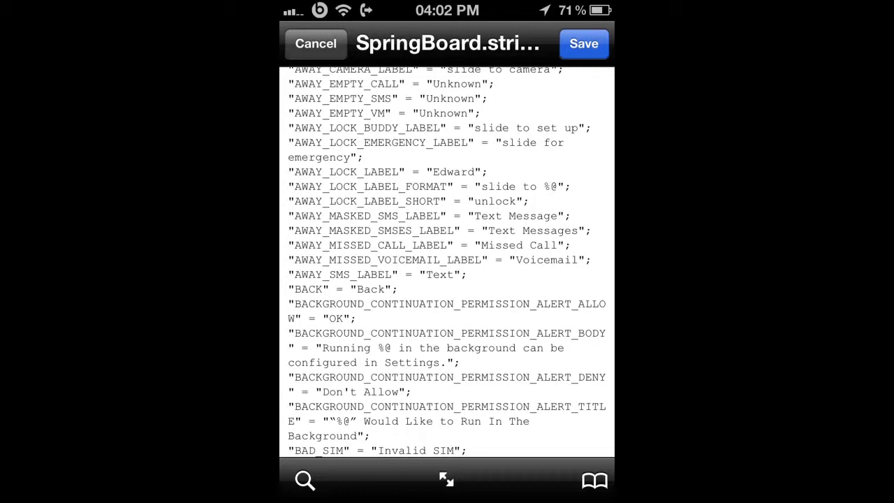
{"action": "left_click", "coordinate": [475, 172]}
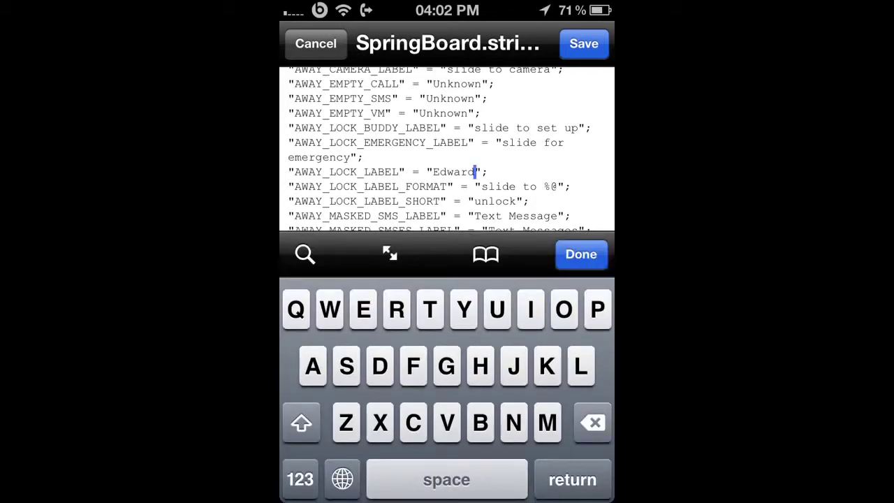
{"action": "key", "text": "BackSpace"}
{"action": "key", "text": "BackSpace"}
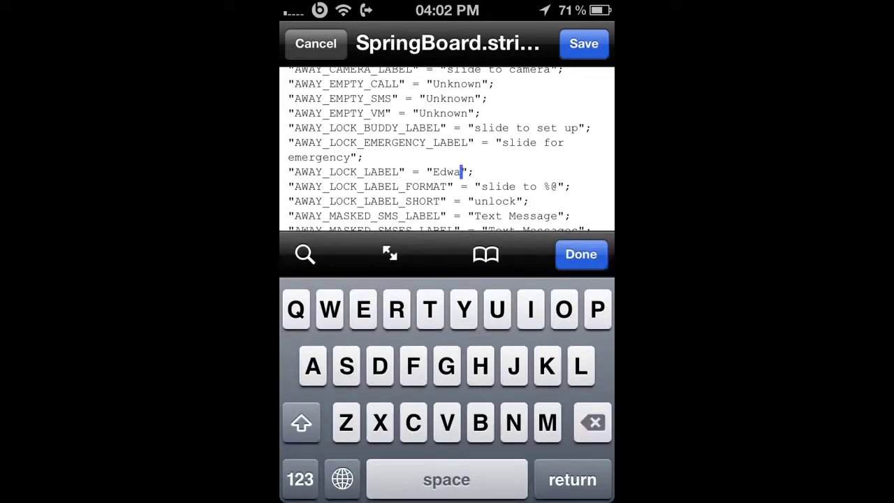
{"action": "key", "text": "BackSpace"}
{"action": "key", "text": "BackSpace"}
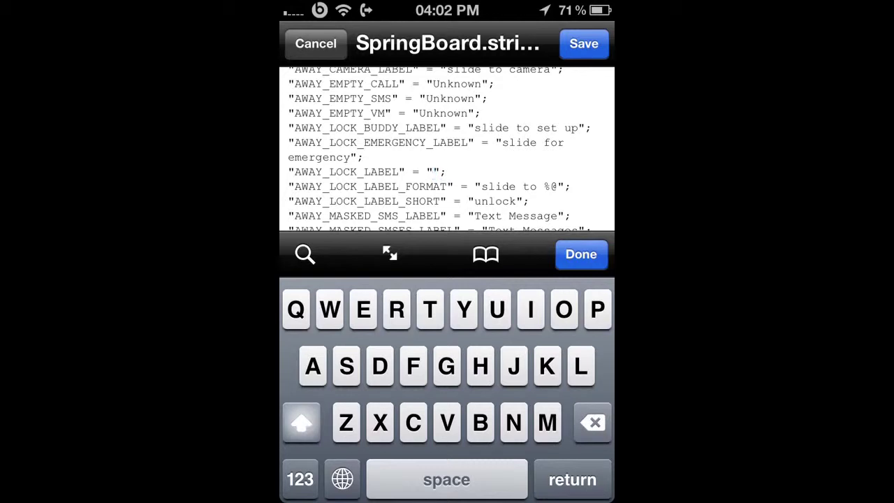
{"action": "type", "text": "Apple"}
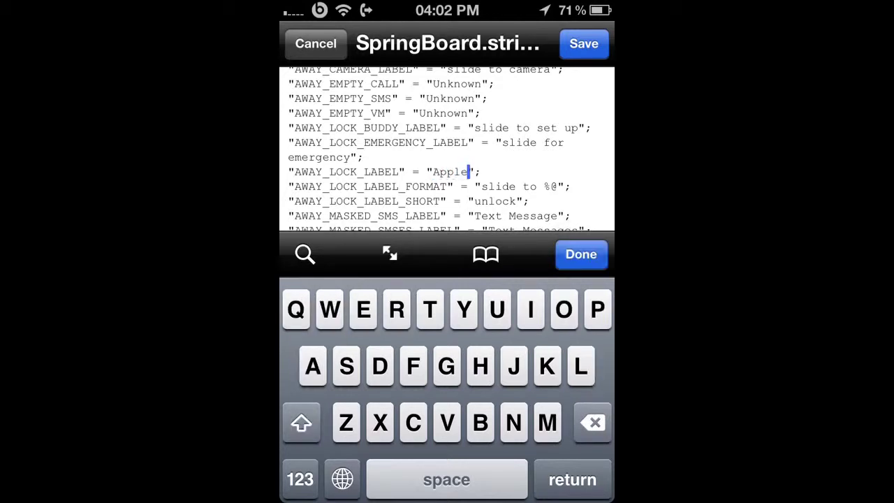
{"action": "type", "text": "Whi"}
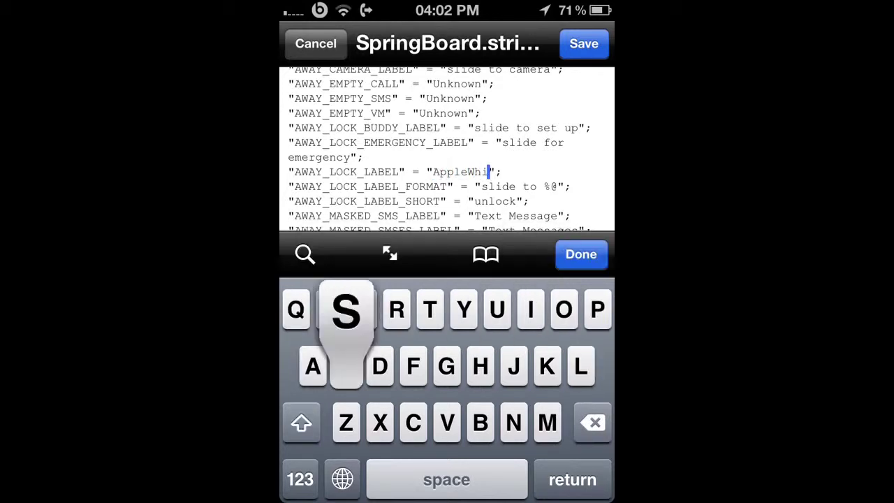
{"action": "type", "text": "sperer"}
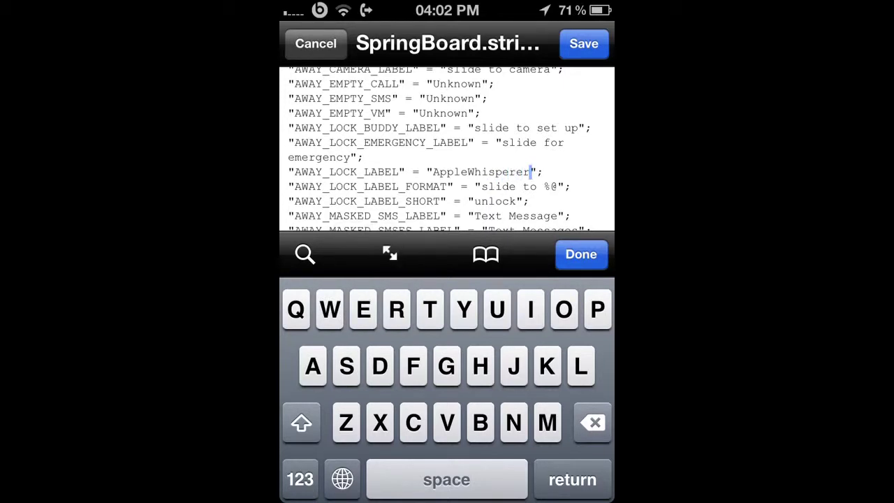
{"action": "left_click", "coordinate": [581, 254]}
{"action": "left_click", "coordinate": [584, 43]}
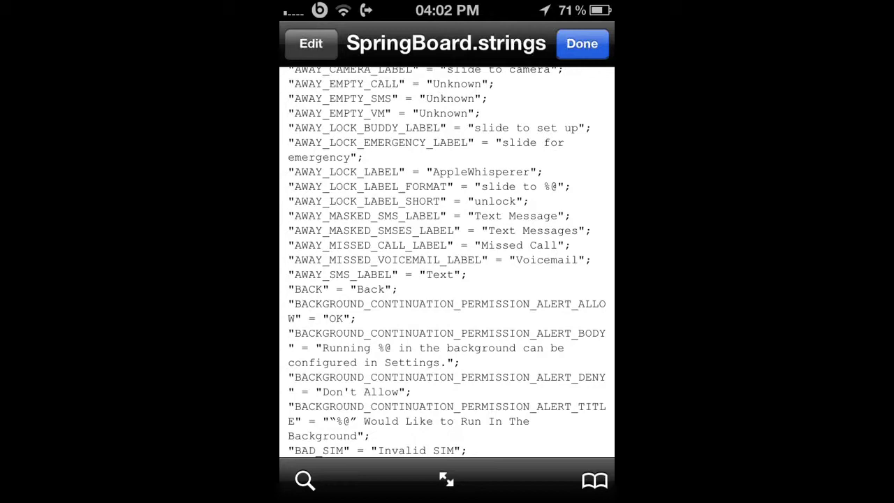
Confirm the unlock slider reads 'AppleWhisperer', unlock, and page to the Tissot and Domino's screen.
{"action": "left_click", "coordinate": [582, 44]}
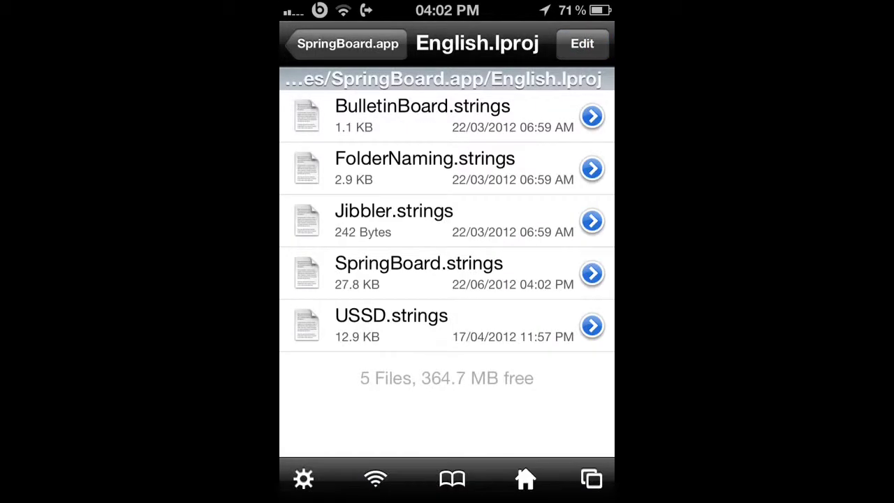
{"action": "key", "text": "super"}
{"action": "key", "text": "super"}
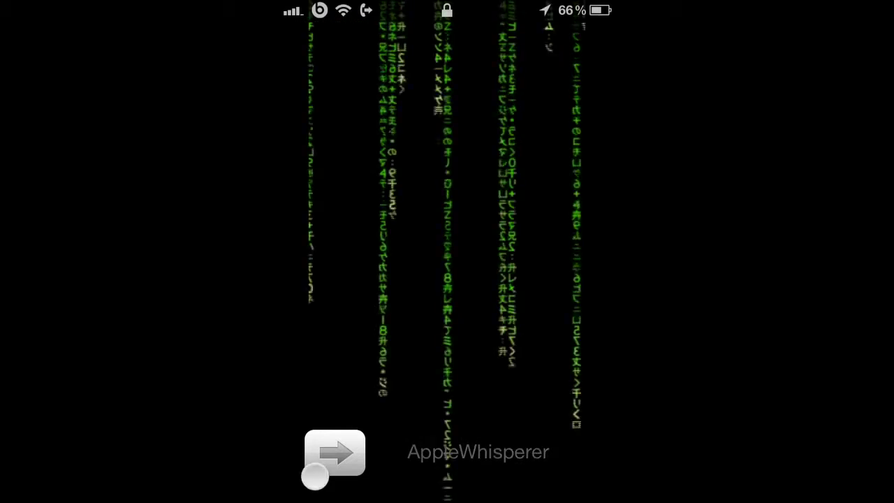
{"action": "left_click", "coordinate": [339, 452]}
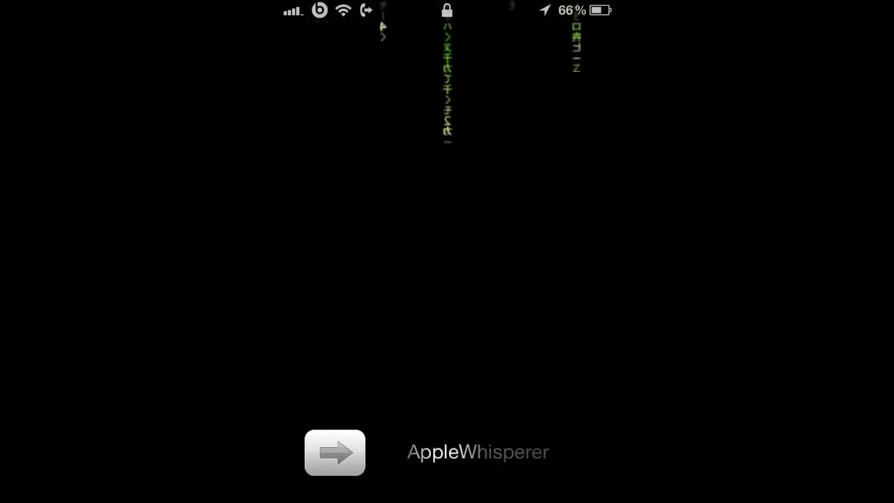
{"action": "left_click_drag", "start_coordinate": [335, 452], "coordinate": [559, 472]}
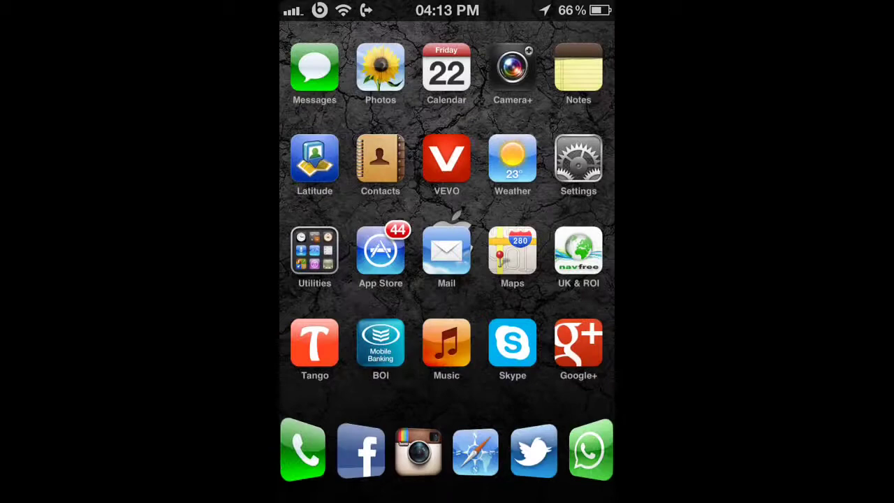
{"action": "left_click_drag", "start_coordinate": [558, 279], "coordinate": [335, 280]}
{"action": "left_click_drag", "start_coordinate": [559, 280], "coordinate": [335, 279]}
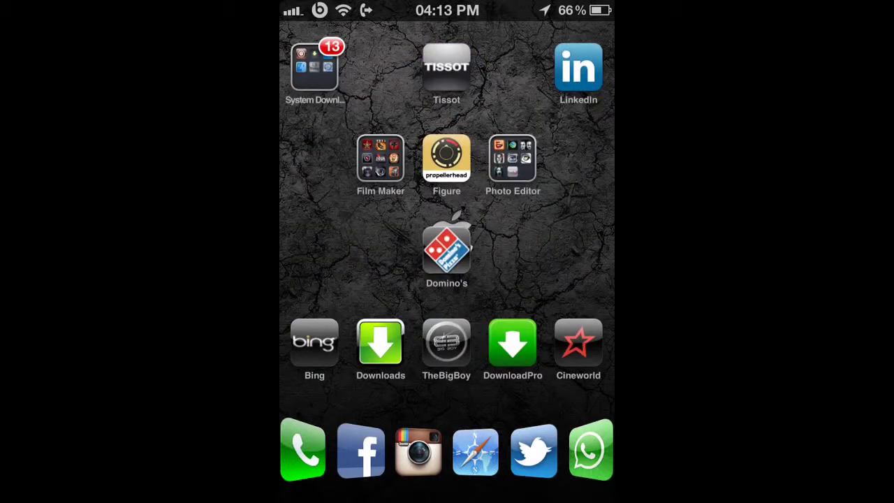
Relaunch iFile, view SpringBoard.strings as text, and scroll down to POWER_DOWN_LOCK_LABEL.
{"action": "left_click", "coordinate": [315, 70]}
{"action": "left_click", "coordinate": [495, 224]}
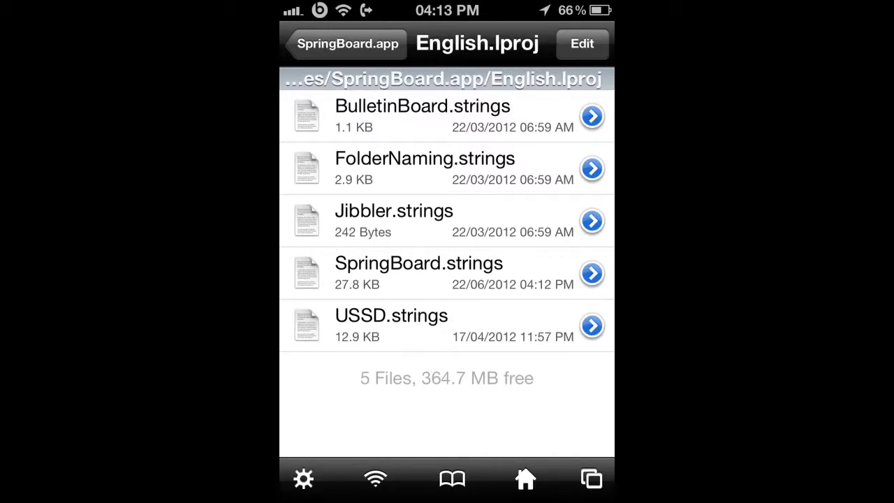
{"action": "left_click", "coordinate": [419, 273]}
{"action": "left_click", "coordinate": [447, 332]}
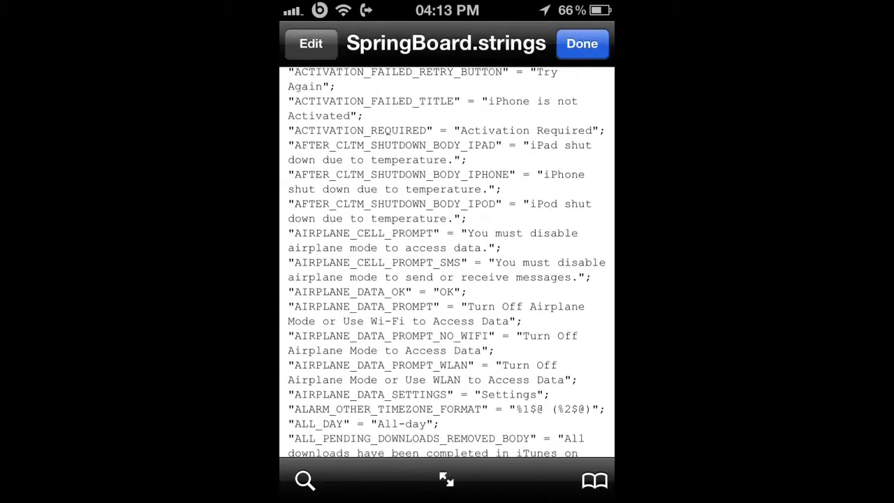
{"action": "scroll", "coordinate": [447, 262], "scroll_direction": "down", "scroll_amount": 5}
{"action": "scroll", "coordinate": [447, 262], "scroll_direction": "down", "scroll_amount": 5}
{"action": "scroll", "coordinate": [448, 262], "scroll_direction": "down", "scroll_amount": 5}
{"action": "scroll", "coordinate": [447, 262], "scroll_direction": "down", "scroll_amount": 5}
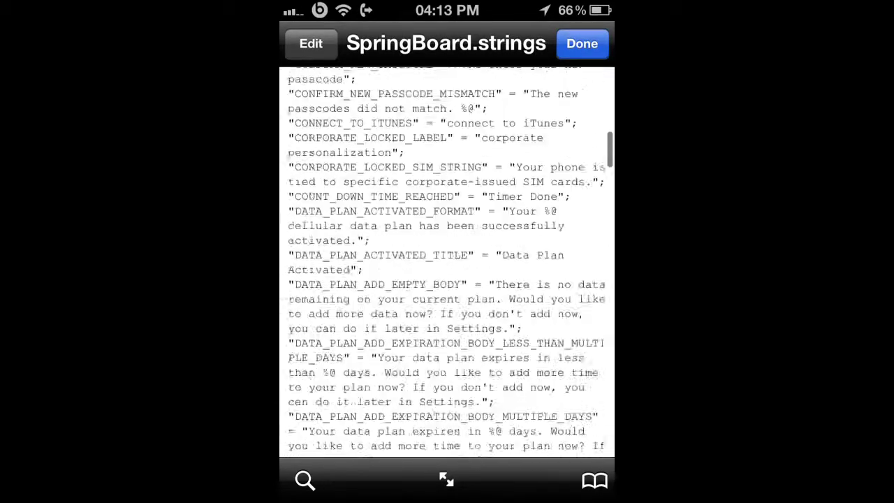
{"action": "scroll", "coordinate": [447, 262], "scroll_direction": "down", "scroll_amount": 5}
{"action": "scroll", "coordinate": [448, 262], "scroll_direction": "down", "scroll_amount": 5}
{"action": "scroll", "coordinate": [447, 262], "scroll_direction": "down", "scroll_amount": 5}
{"action": "scroll", "coordinate": [447, 262], "scroll_direction": "down", "scroll_amount": 5}
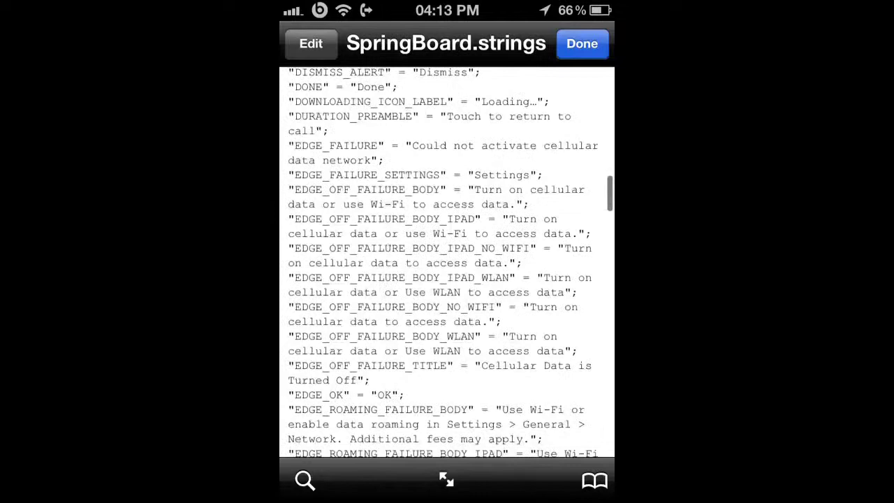
{"action": "scroll", "coordinate": [447, 262], "scroll_direction": "down", "scroll_amount": 5}
{"action": "scroll", "coordinate": [447, 261], "scroll_direction": "down", "scroll_amount": 5}
{"action": "scroll", "coordinate": [447, 262], "scroll_direction": "down", "scroll_amount": 5}
{"action": "scroll", "coordinate": [447, 262], "scroll_direction": "down", "scroll_amount": 5}
{"action": "scroll", "coordinate": [447, 262], "scroll_direction": "up", "scroll_amount": 1}
{"action": "scroll", "coordinate": [447, 262], "scroll_direction": "up", "scroll_amount": 3}
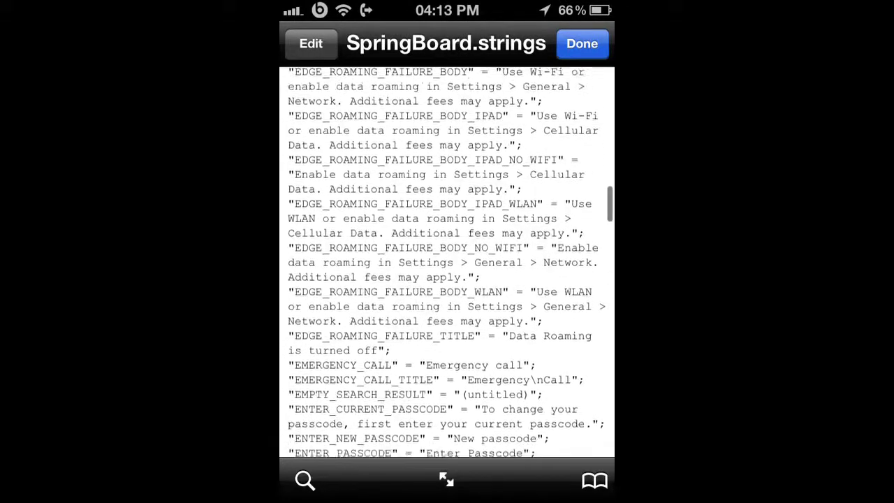
{"action": "scroll", "coordinate": [447, 262], "scroll_direction": "down", "scroll_amount": 3}
{"action": "scroll", "coordinate": [447, 262], "scroll_direction": "down", "scroll_amount": 5}
{"action": "scroll", "coordinate": [448, 262], "scroll_direction": "down", "scroll_amount": 2}
{"action": "scroll", "coordinate": [447, 261], "scroll_direction": "down", "scroll_amount": 10}
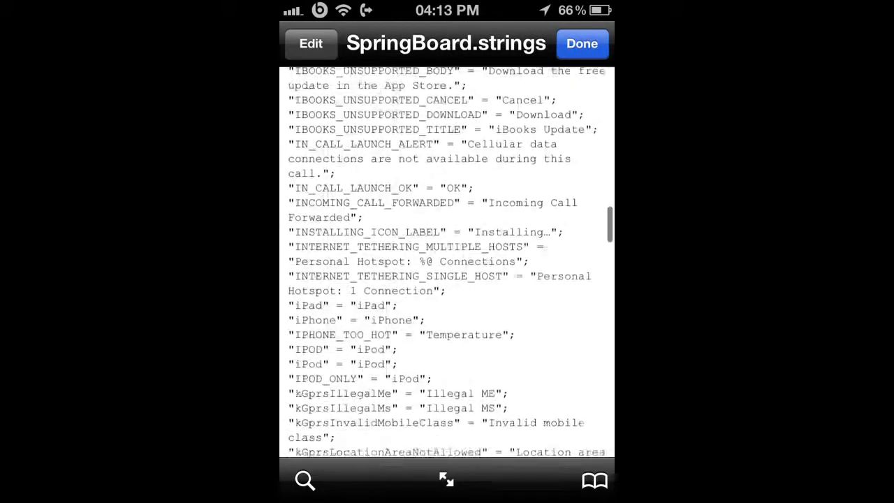
{"action": "scroll", "coordinate": [447, 262], "scroll_direction": "down", "scroll_amount": 5}
{"action": "scroll", "coordinate": [447, 262], "scroll_direction": "down", "scroll_amount": 5}
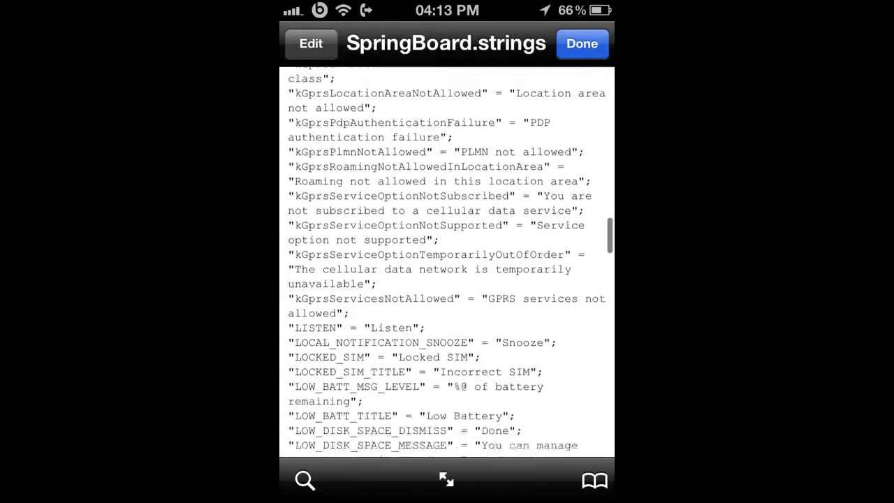
{"action": "scroll", "coordinate": [447, 262], "scroll_direction": "down", "scroll_amount": 3}
{"action": "scroll", "coordinate": [447, 262], "scroll_direction": "down", "scroll_amount": 10}
{"action": "scroll", "coordinate": [448, 262], "scroll_direction": "down", "scroll_amount": 1}
{"action": "scroll", "coordinate": [447, 262], "scroll_direction": "down", "scroll_amount": 2}
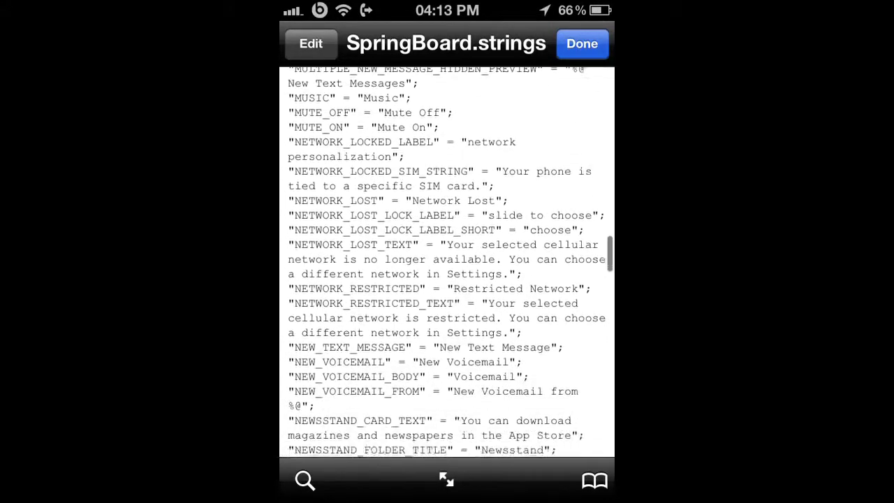
{"action": "scroll", "coordinate": [447, 262], "scroll_direction": "down", "scroll_amount": 10}
{"action": "scroll", "coordinate": [447, 262], "scroll_direction": "down", "scroll_amount": 8}
{"action": "scroll", "coordinate": [447, 262], "scroll_direction": "down", "scroll_amount": 10}
{"action": "scroll", "coordinate": [447, 262], "scroll_direction": "down", "scroll_amount": 5}
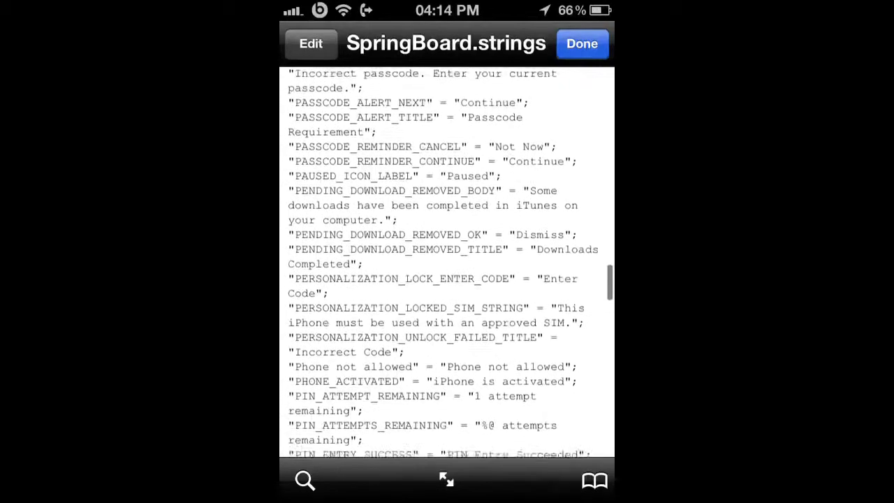
{"action": "scroll", "coordinate": [447, 262], "scroll_direction": "down", "scroll_amount": 9}
{"action": "scroll", "coordinate": [447, 262], "scroll_direction": "down", "scroll_amount": 12}
{"action": "scroll", "coordinate": [447, 262], "scroll_direction": "down", "scroll_amount": 2}
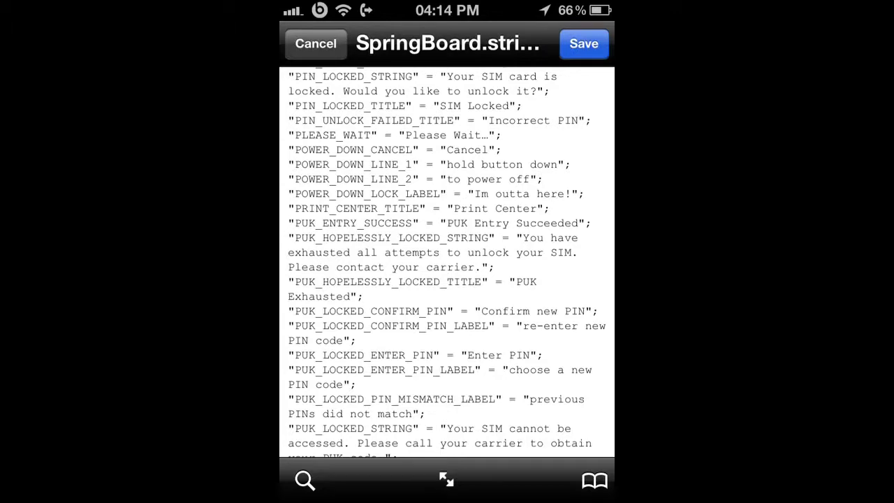
Edit the POWER_DOWN_LOCK_LABEL line so it reads 'Im outta here!' and save SpringBoard.strings.
{"action": "left_click", "coordinate": [294, 209]}
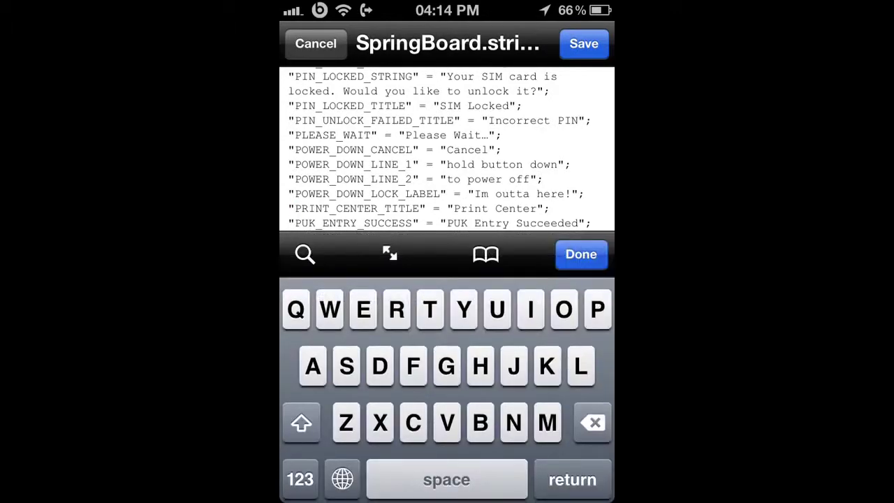
{"action": "mouse_move", "coordinate": [559, 194]}
{"action": "left_mouse_down"}
{"action": "mouse_move", "coordinate": [332, 194]}
{"action": "mouse_move", "coordinate": [566, 194]}
{"action": "left_mouse_up"}
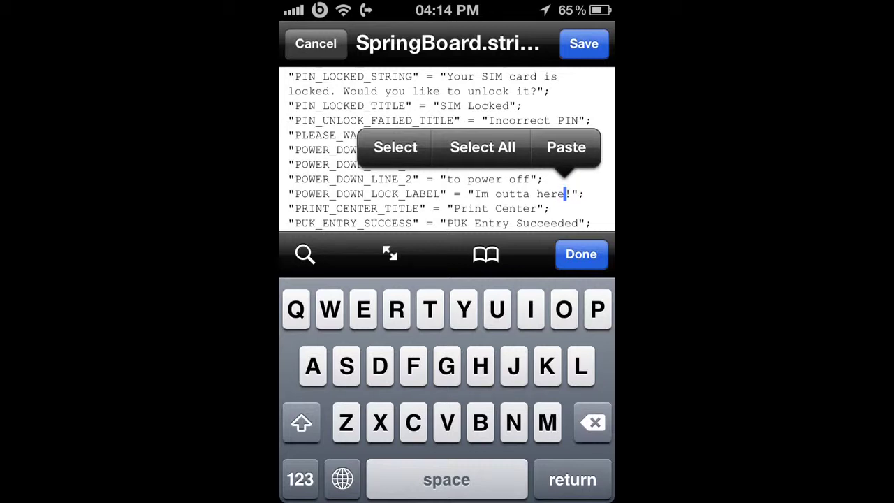
{"action": "left_click", "coordinate": [495, 194]}
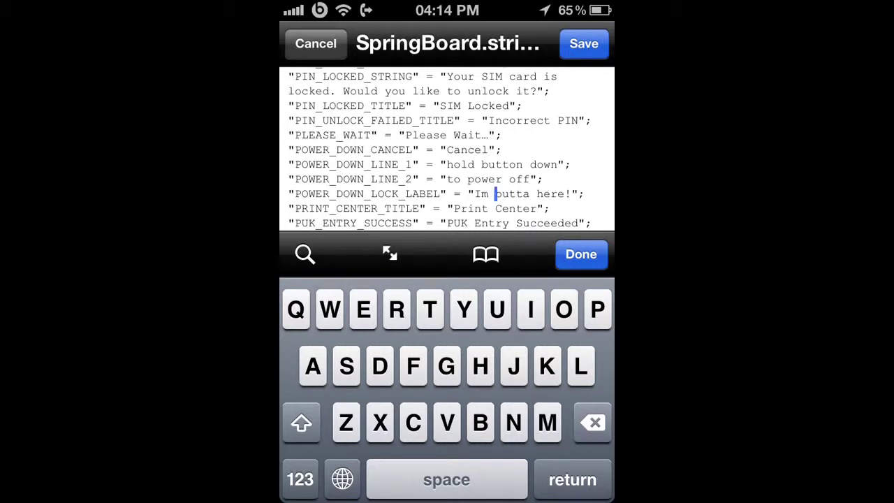
{"action": "scroll", "coordinate": [450, 150], "scroll_direction": "down", "scroll_amount": 2}
{"action": "left_click", "coordinate": [581, 254]}
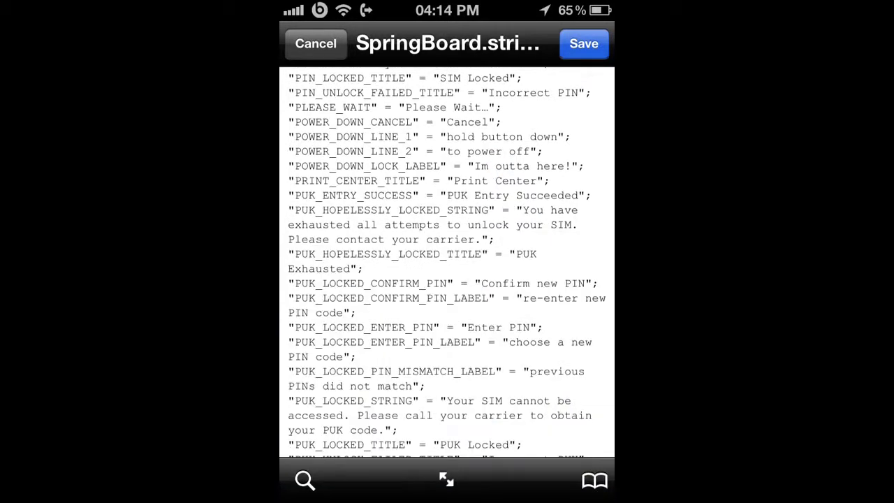
{"action": "left_click", "coordinate": [584, 44]}
Go home and check that the power-off slider reads 'Im outta here!' without powering off.
{"action": "left_click", "coordinate": [582, 43]}
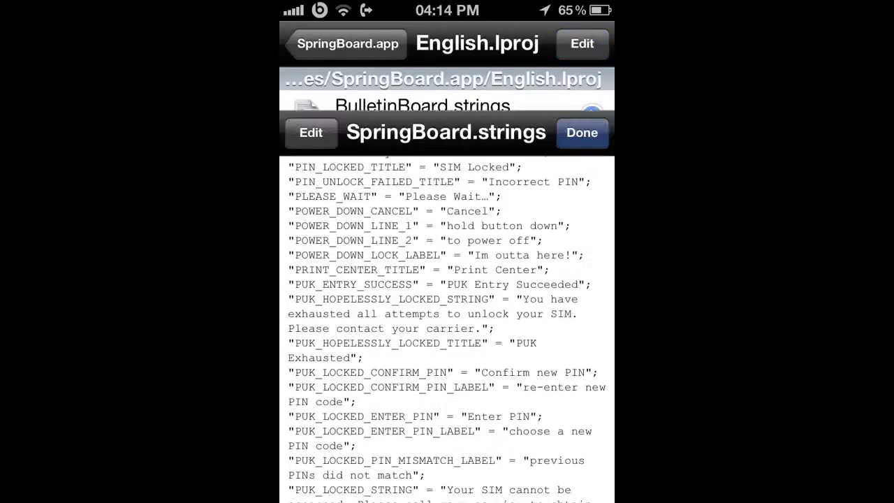
{"action": "key", "text": "super"}
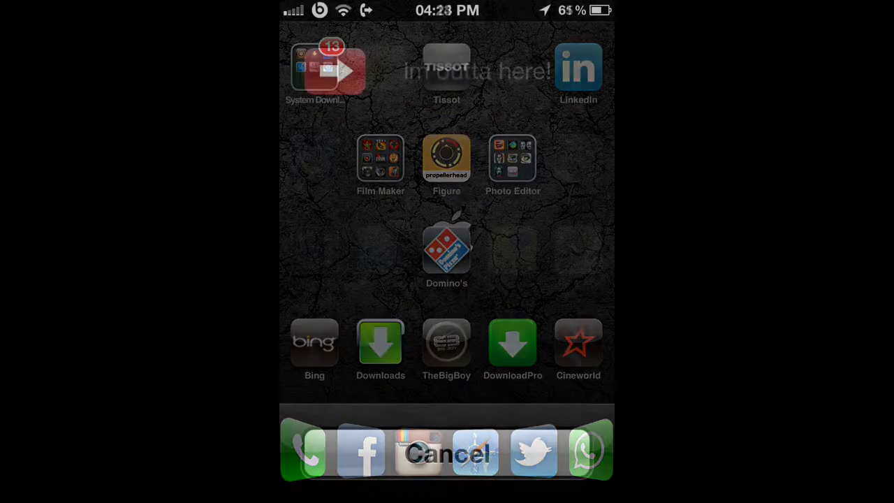
{"action": "left_click_drag", "start_coordinate": [327, 77], "coordinate": [345, 166]}
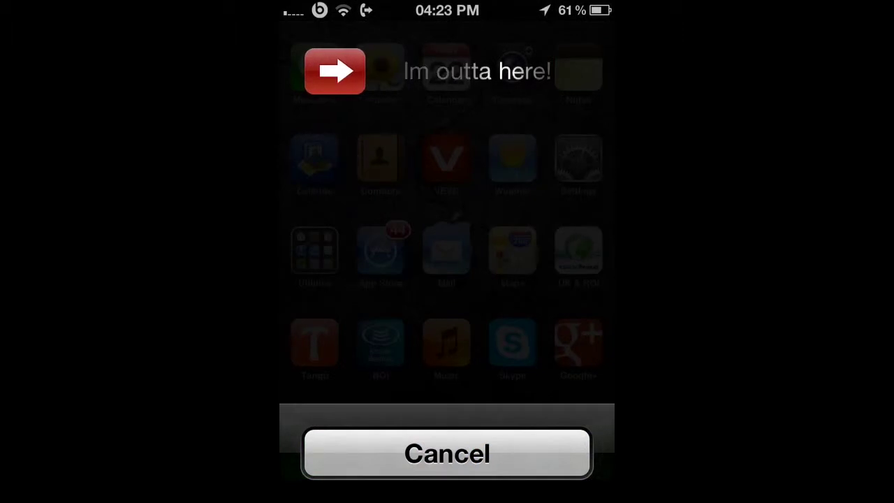
{"action": "left_click_drag", "start_coordinate": [339, 78], "coordinate": [383, 186]}
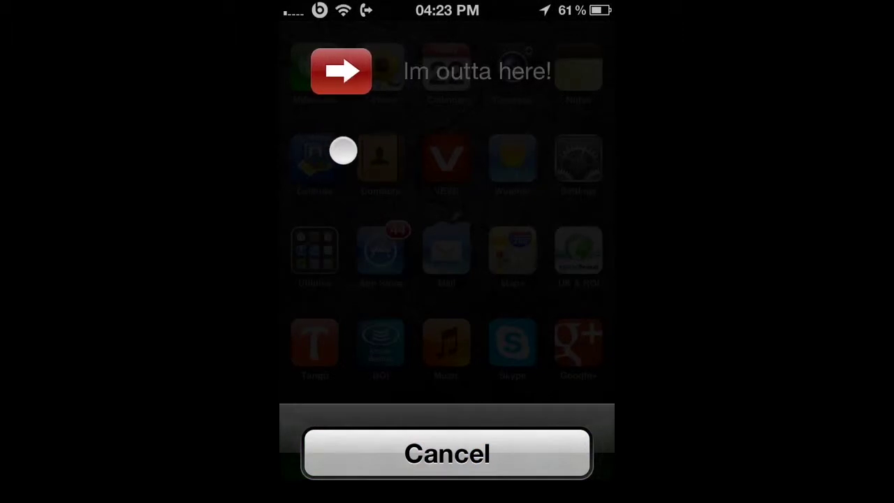